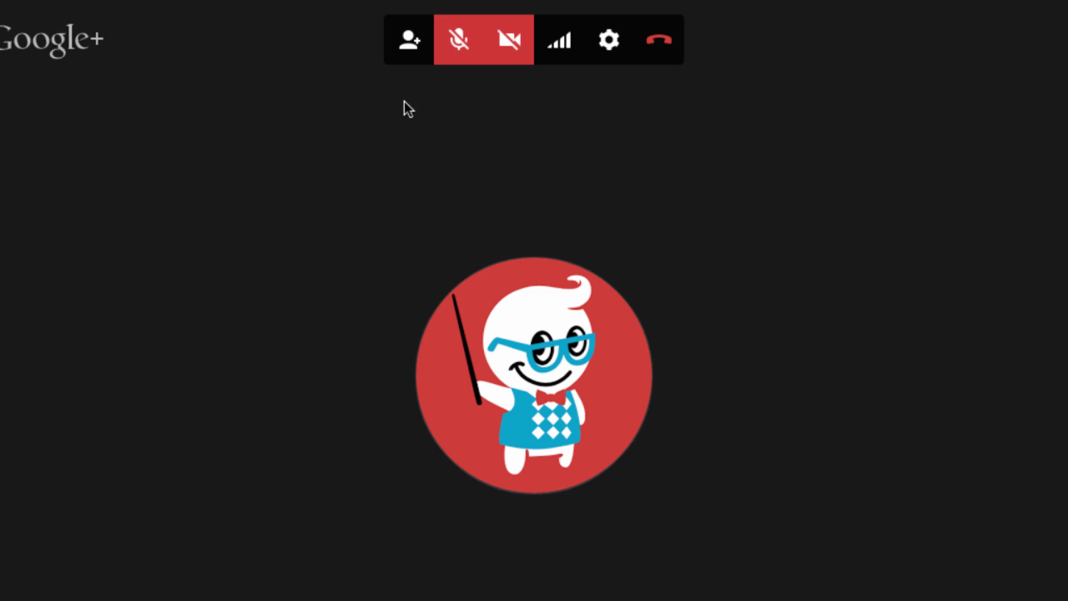
- Review the call's invitation options and its camera, microphone and speaker settings, leaving both without changes
click(410, 49)
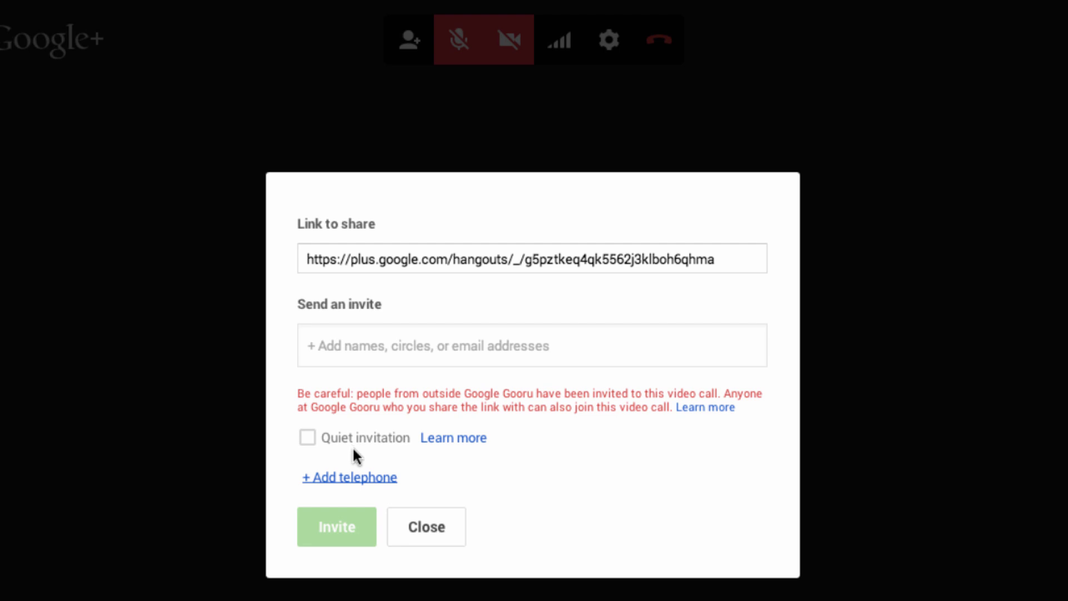
click(410, 523)
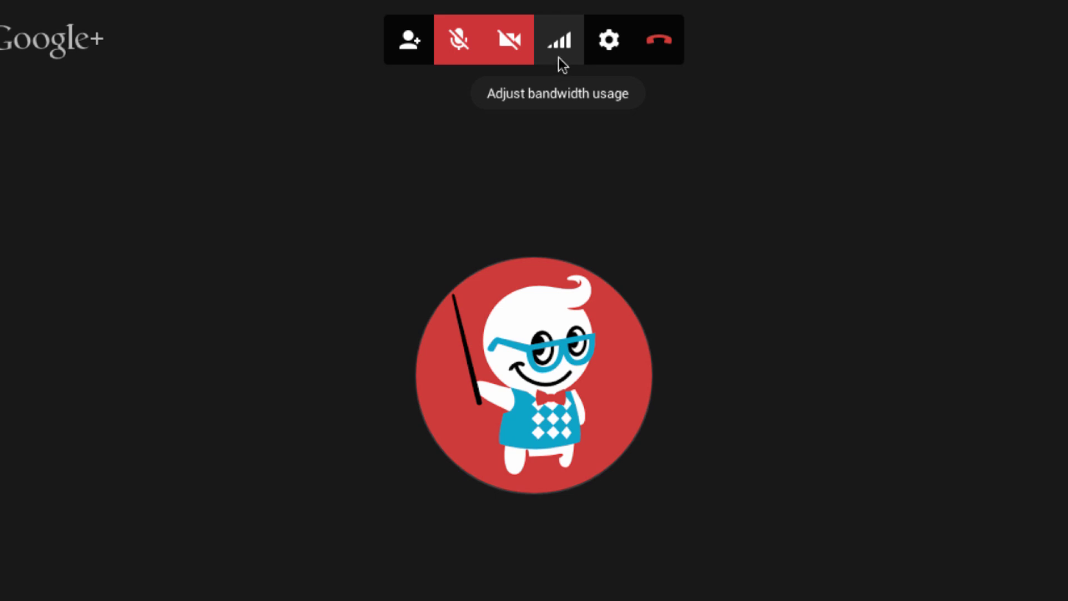
click(604, 56)
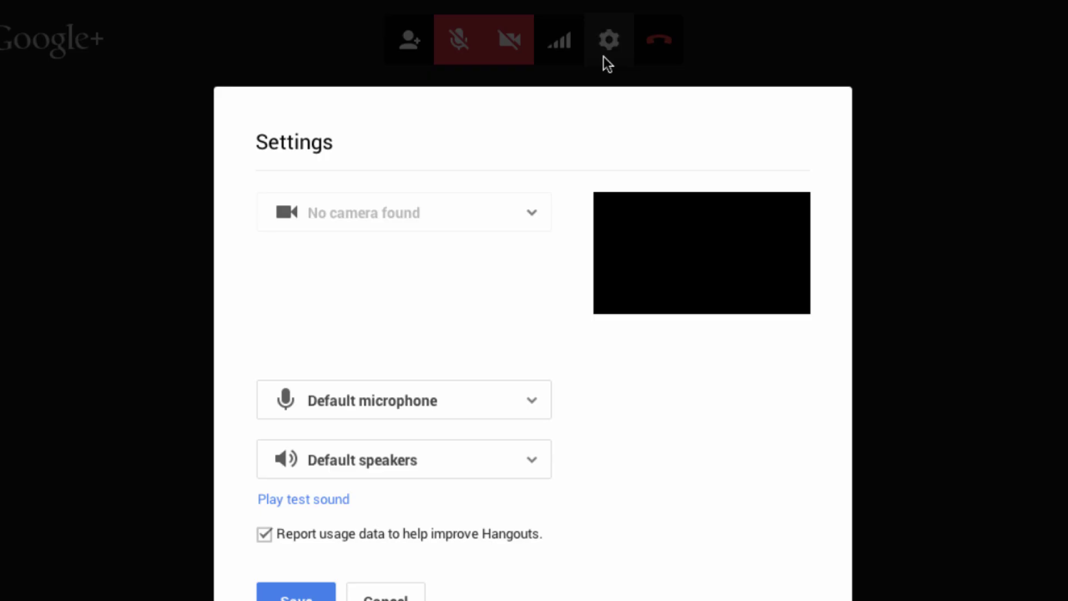
click(401, 593)
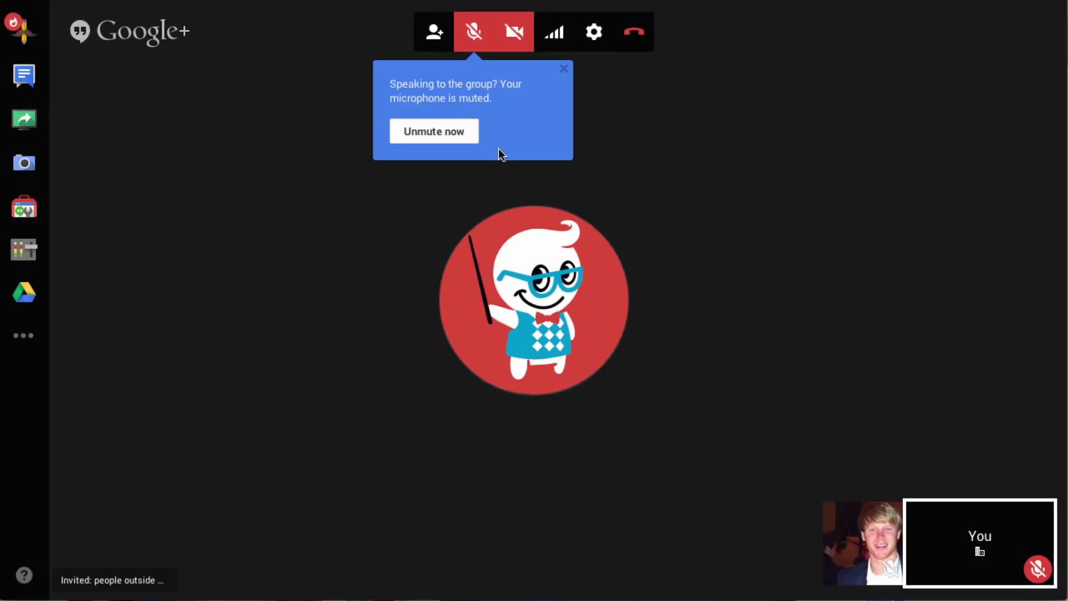
- Dismiss the muted-microphone notice and open the group chat beside the video call
click(564, 69)
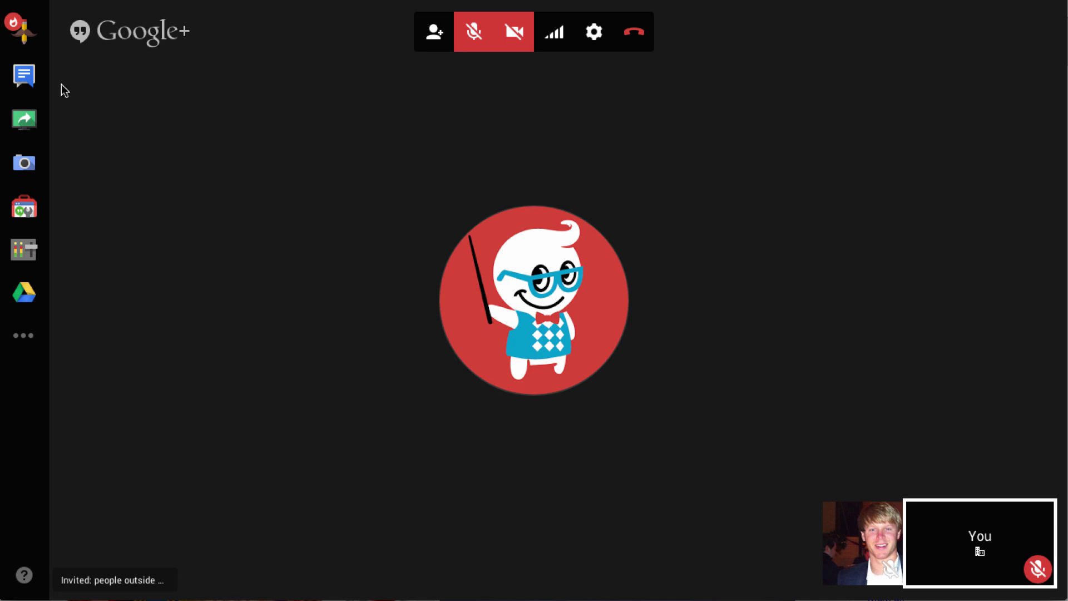
click(25, 89)
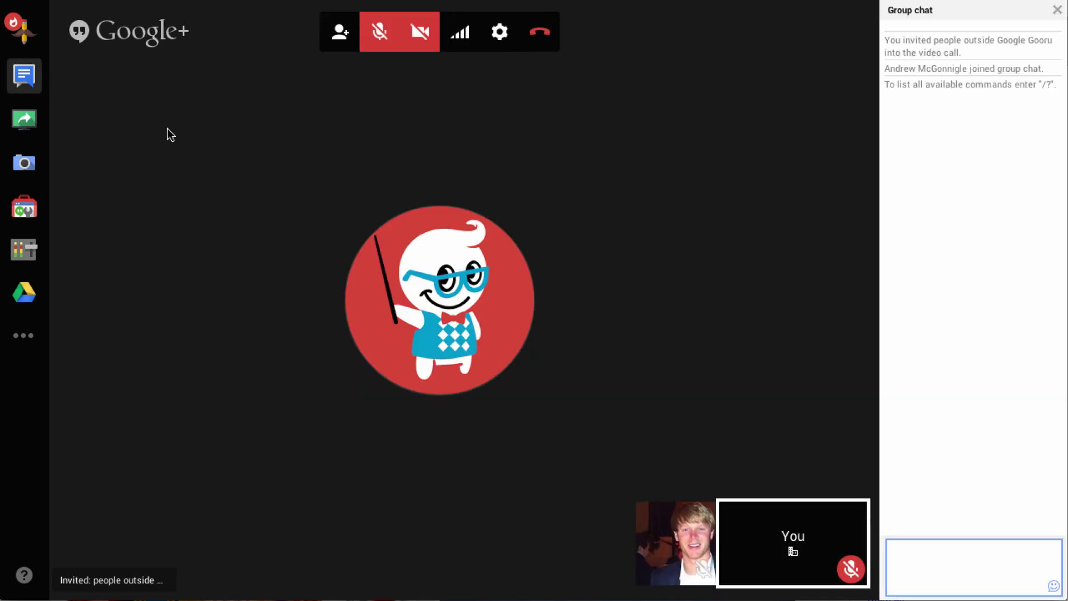
- Screenshare the entire Desktop in the video call and stop the screenshare again
click(25, 121)
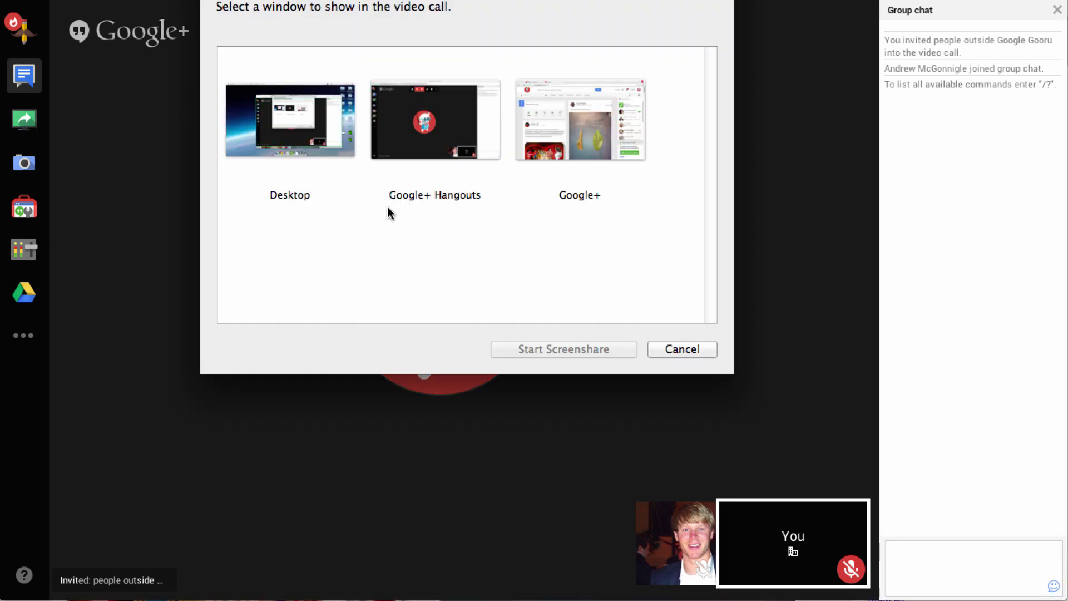
click(336, 147)
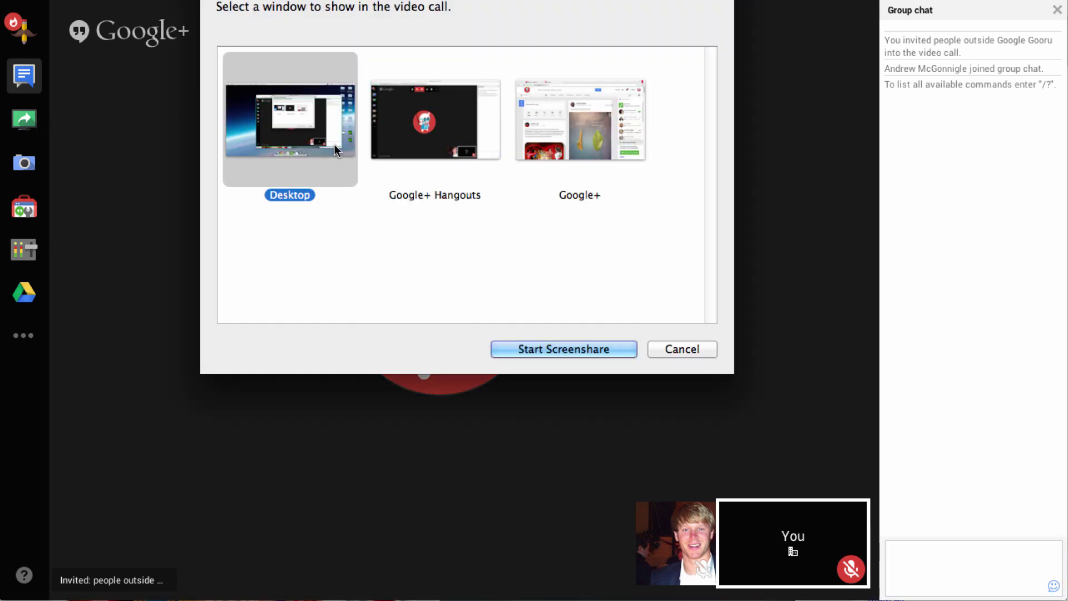
click(538, 349)
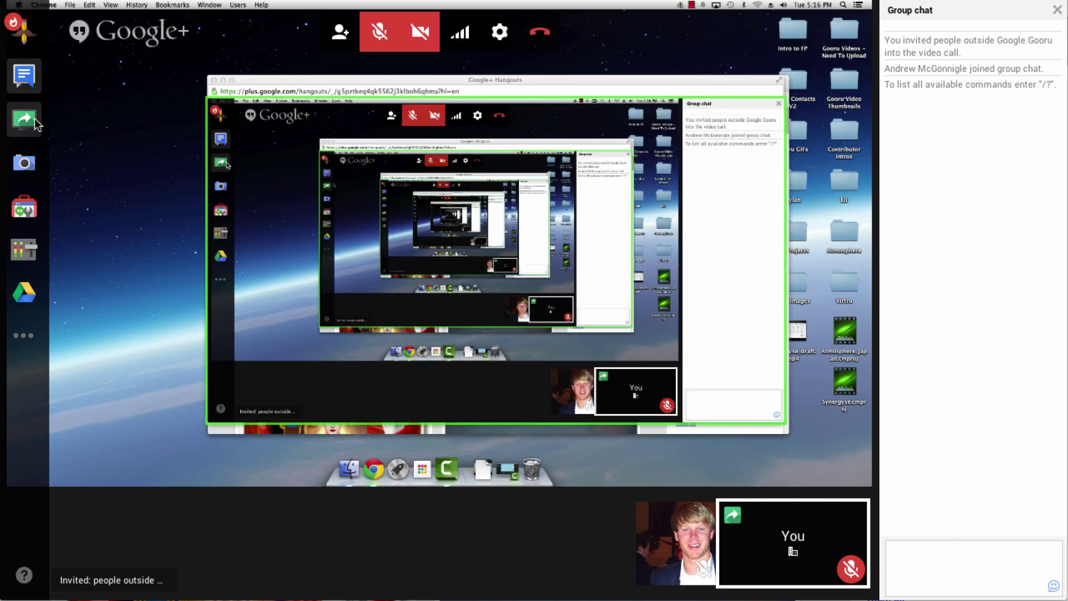
click(33, 122)
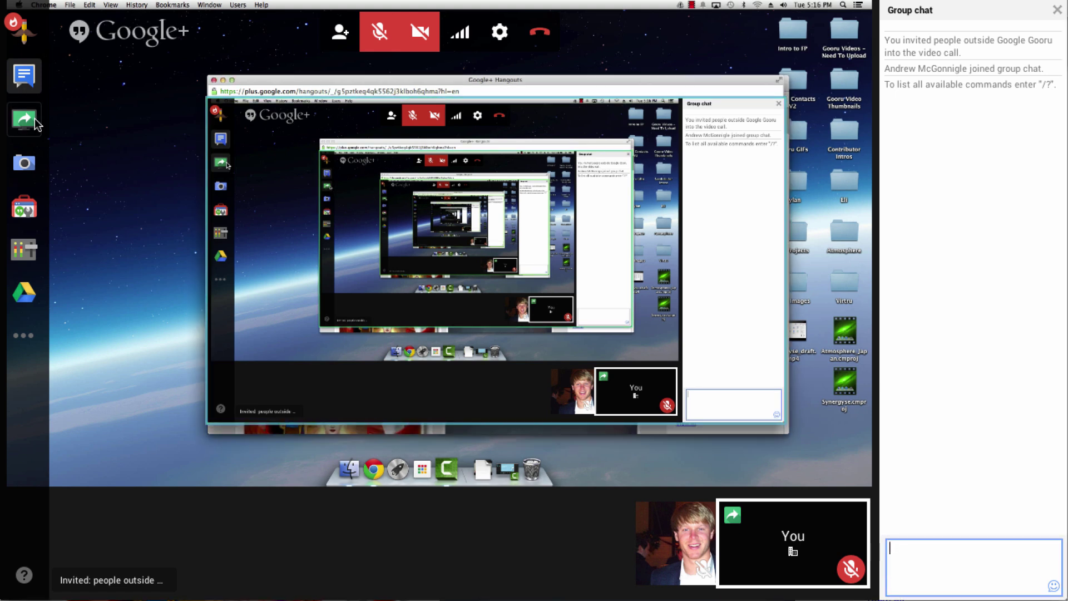
- Open the photo capture app and bring up the Lower Third settings in Hangout Toolbox
click(32, 168)
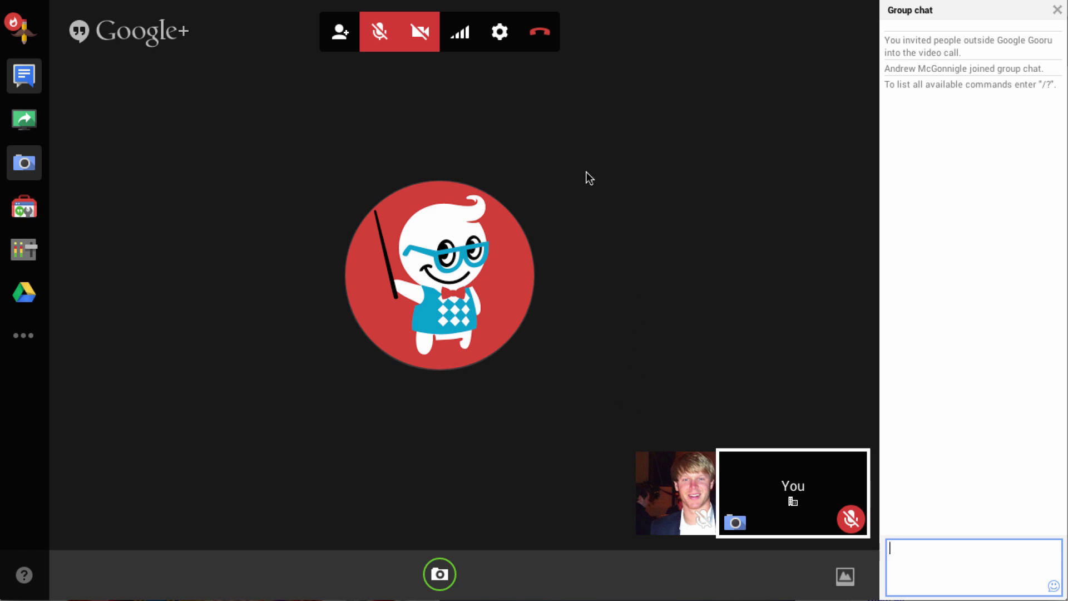
click(26, 211)
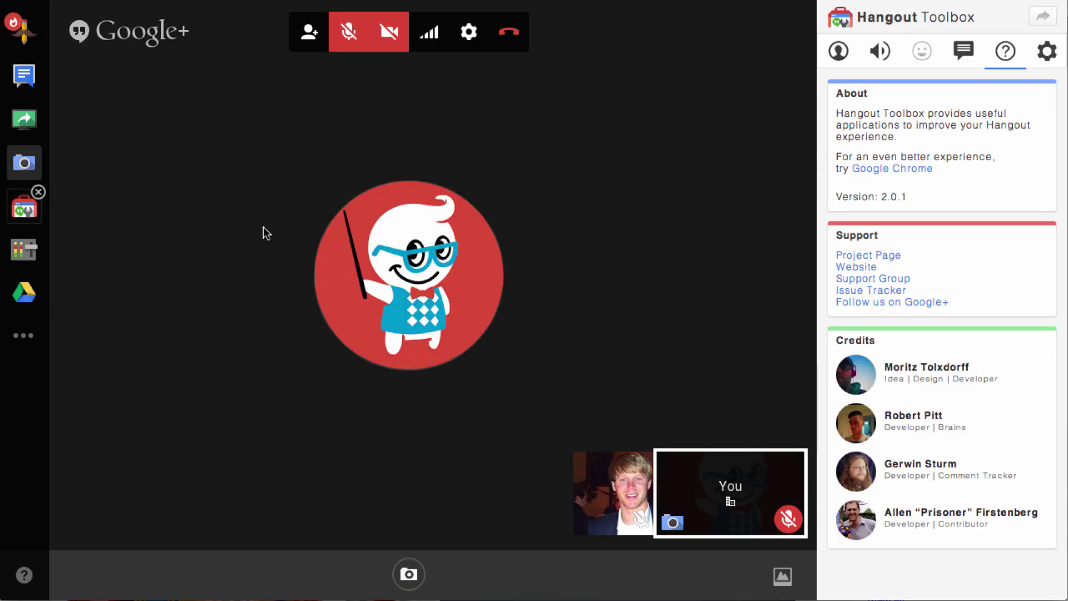
click(838, 51)
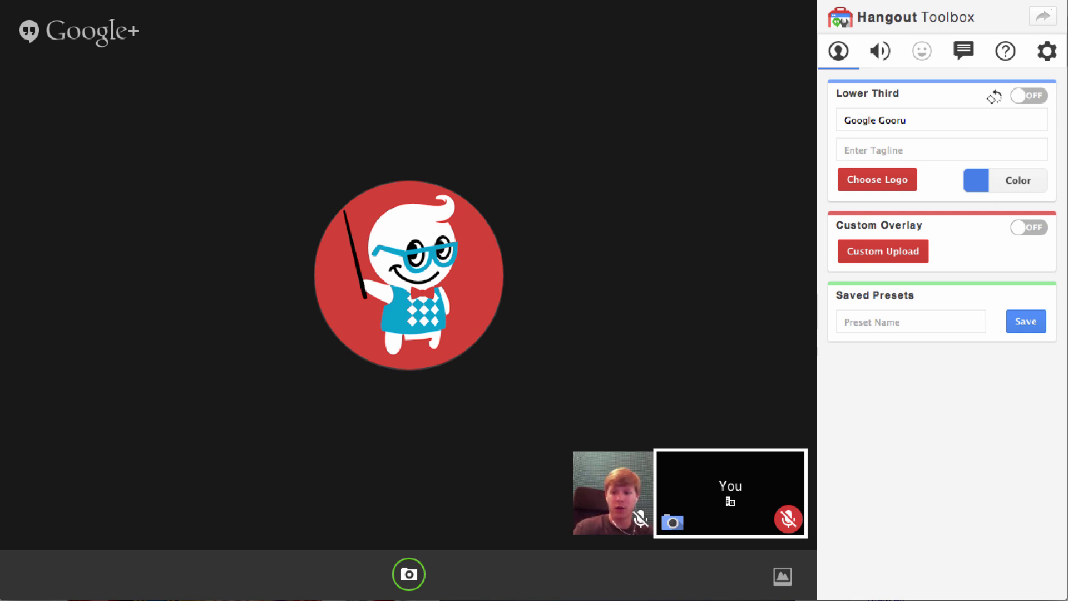
- Show the guest participant in the call's main view
mouse_move(386, 60)
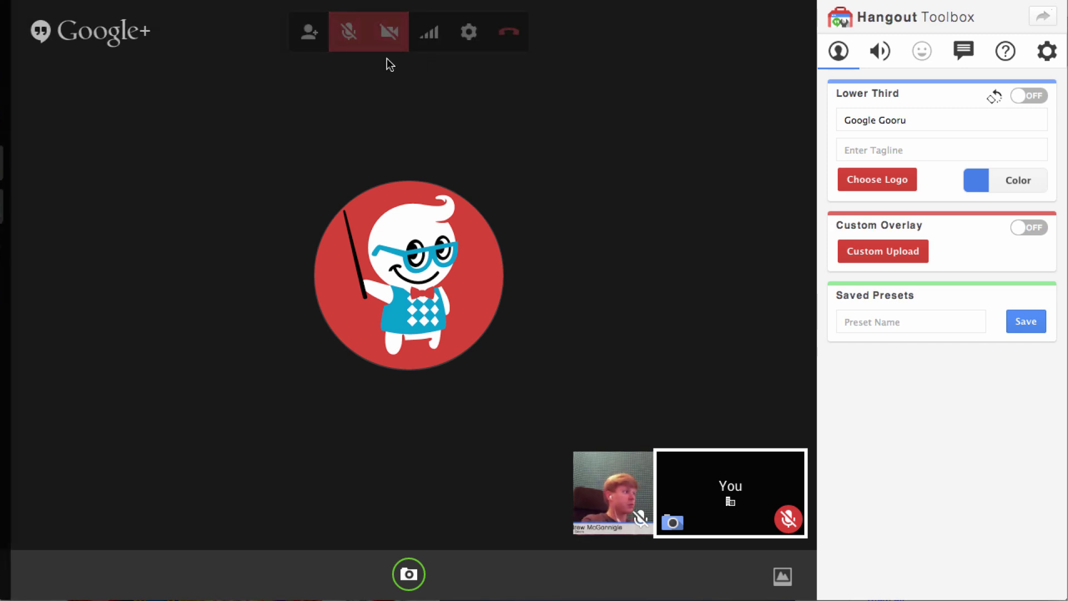
click(611, 482)
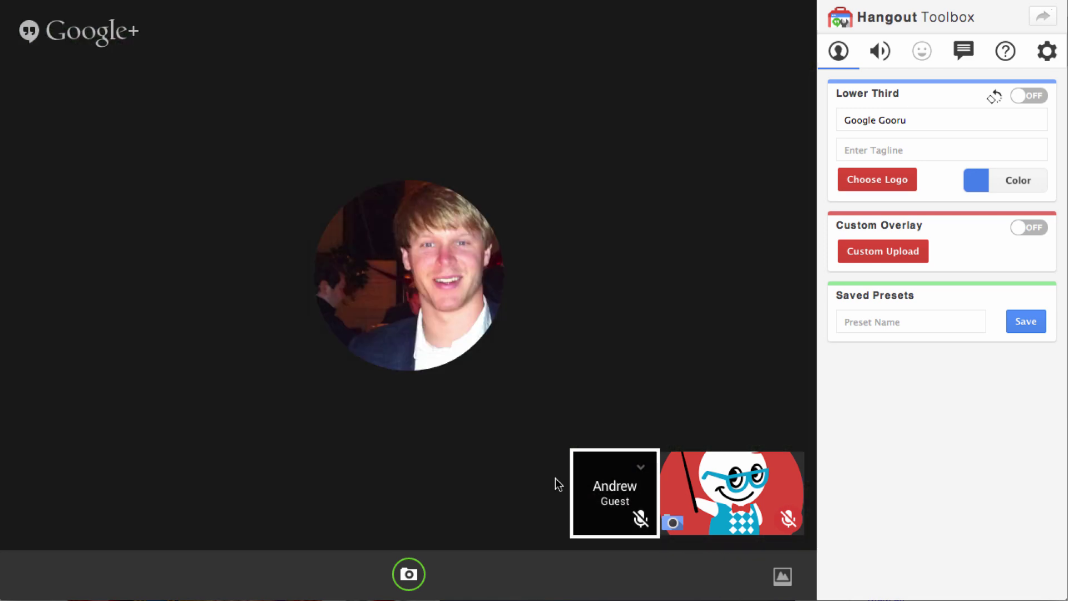
- Look through Hangout Toolbox's sound, Comment Tracker and help sections, and return to the Lower Third settings
mouse_move(694, 336)
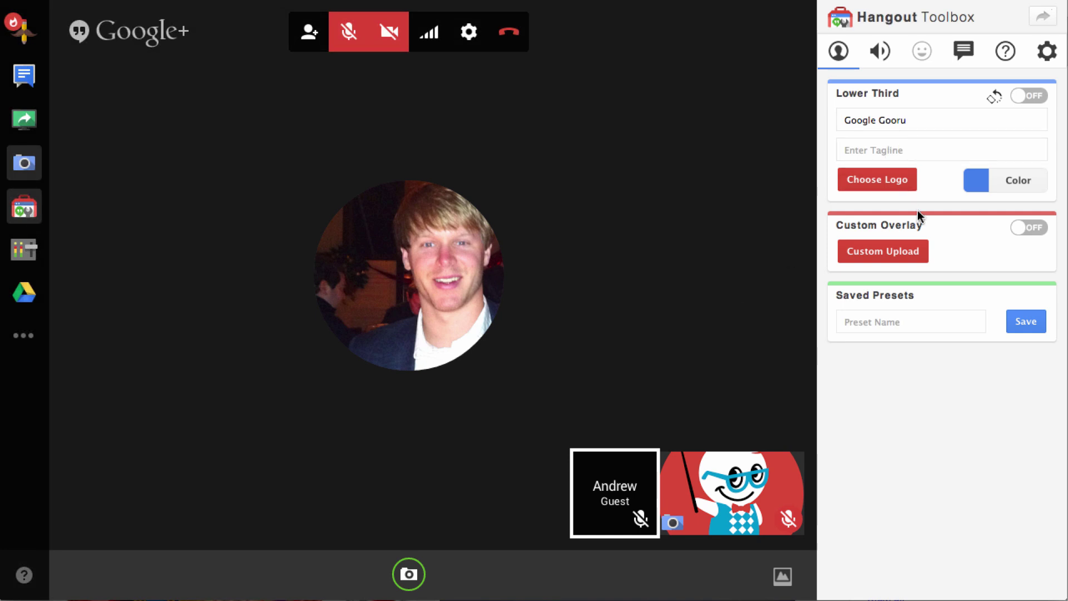
click(888, 53)
click(961, 62)
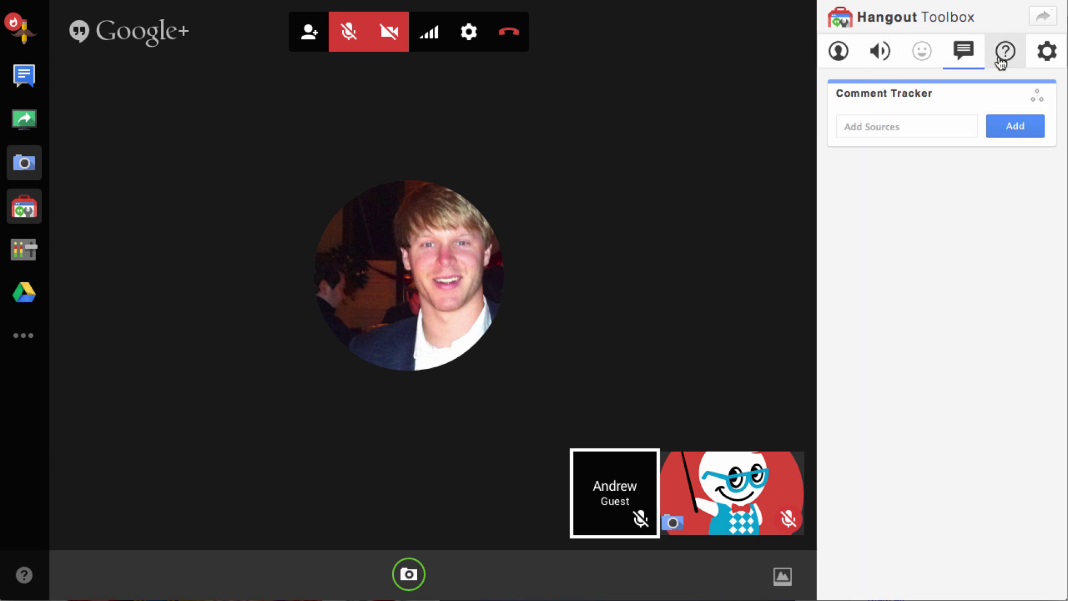
click(1000, 56)
click(838, 52)
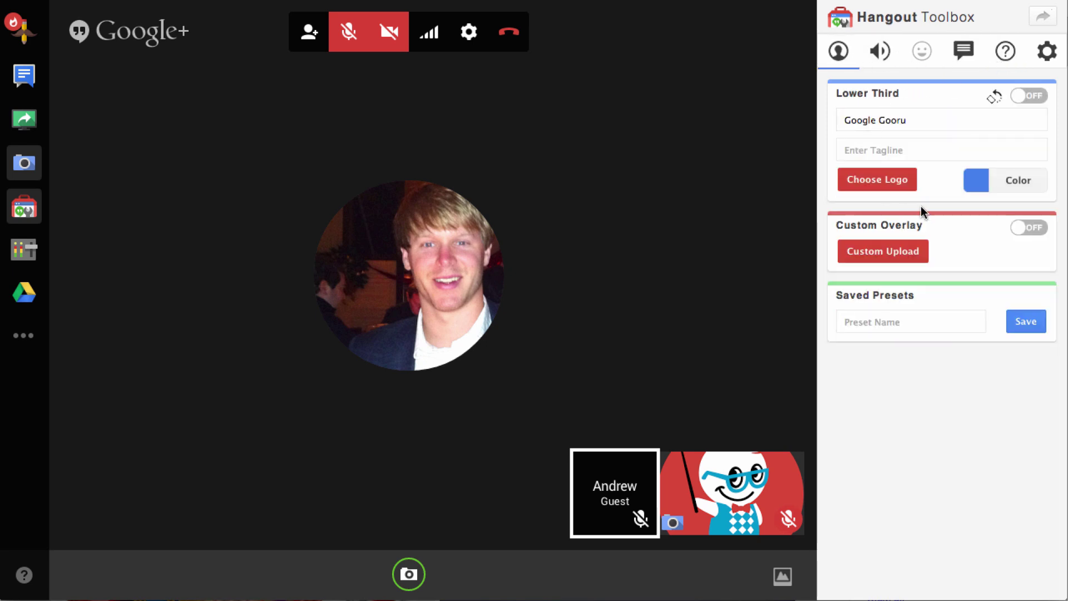
- Try to open the Control Room for this call
click(24, 251)
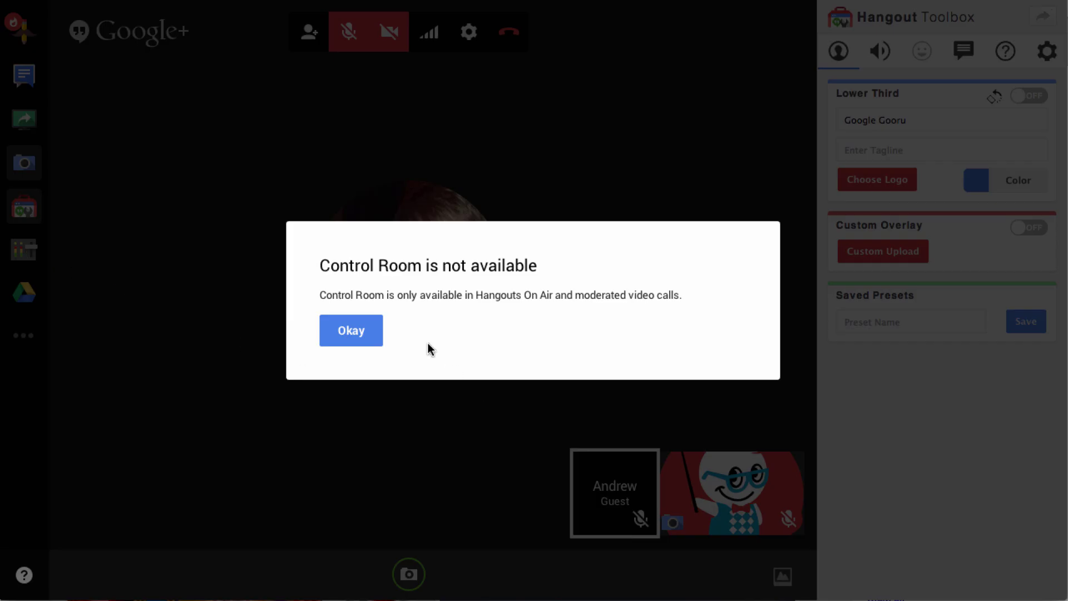
click(372, 331)
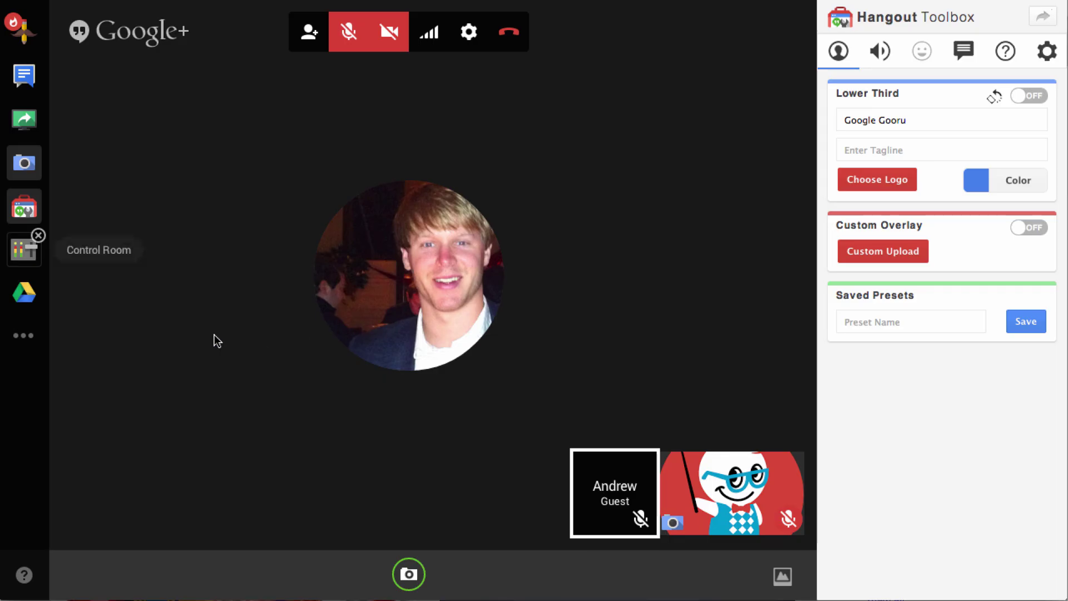
- Open The Ultimate Google Apps Training Guide from Google Drive inside the call and view its cover page
click(23, 295)
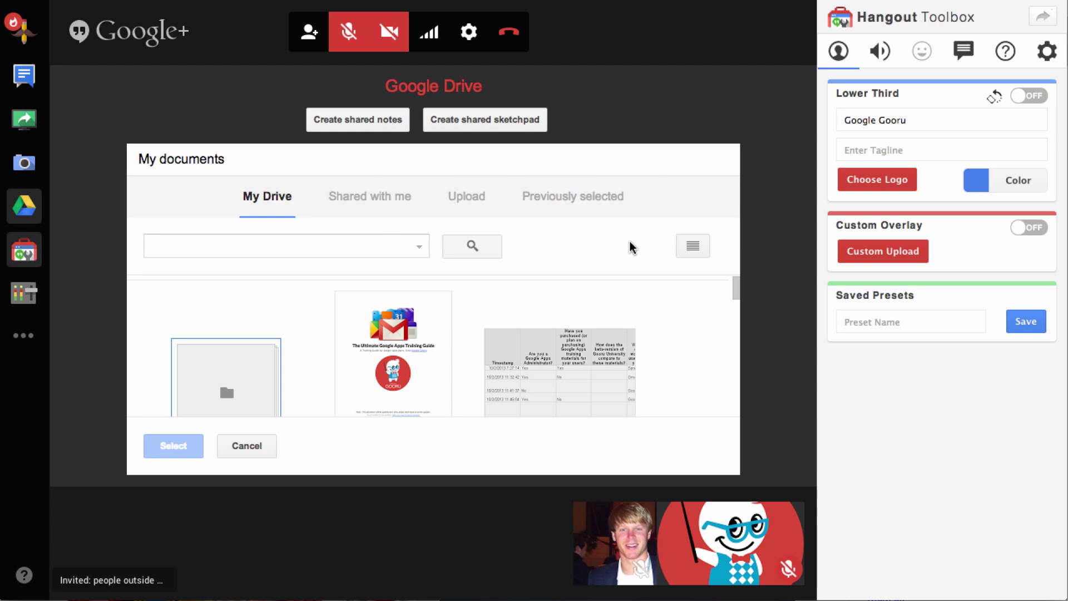
click(366, 365)
click(195, 448)
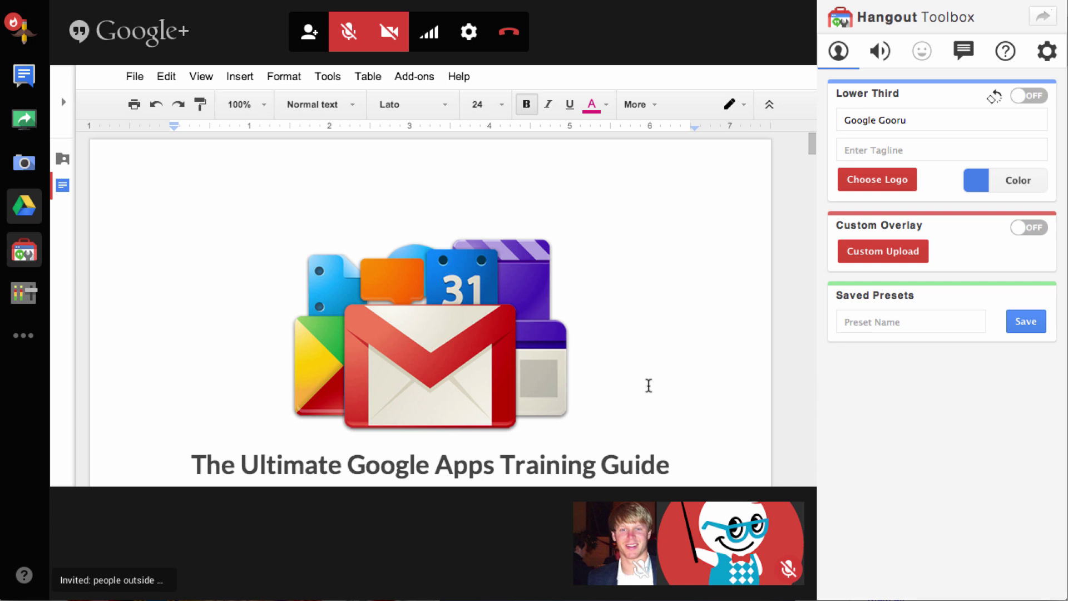
scroll(649, 384, down, 5)
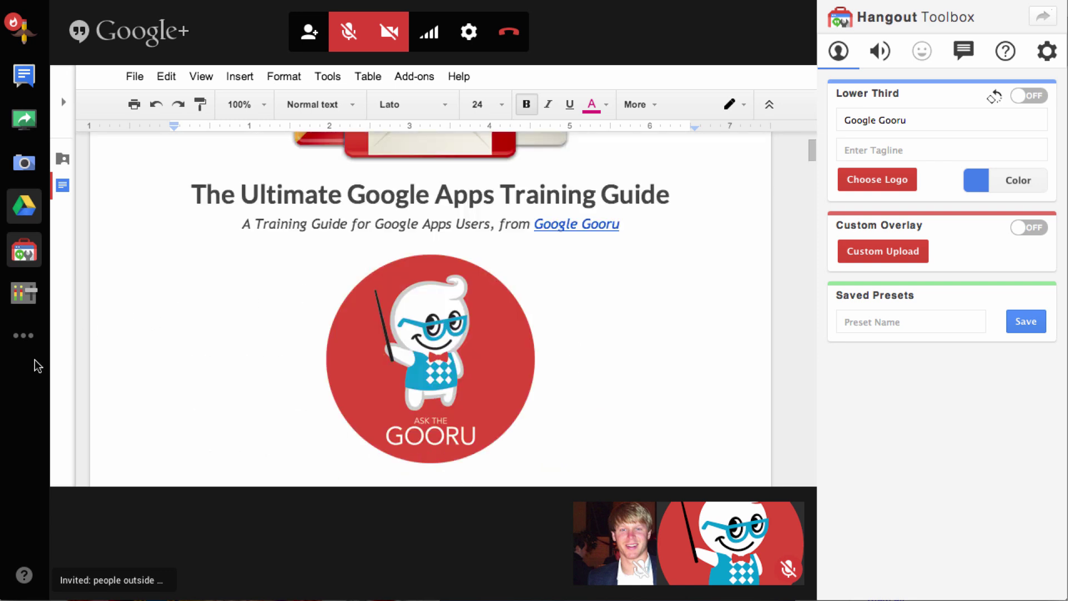
- Browse the featured Hangout apps available to add, through to the UberConference extension's description
click(29, 340)
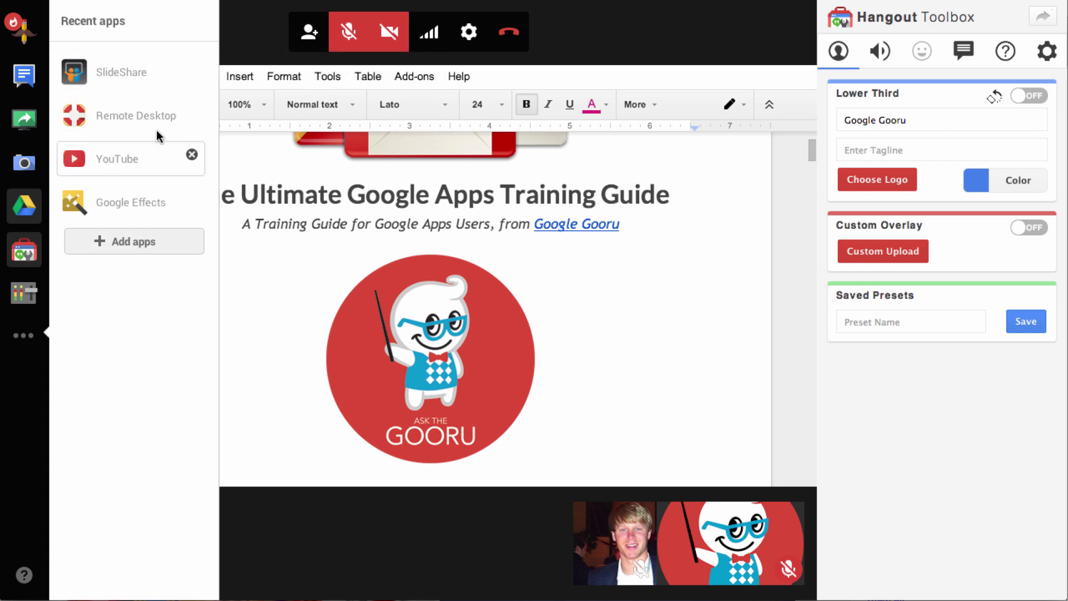
click(145, 242)
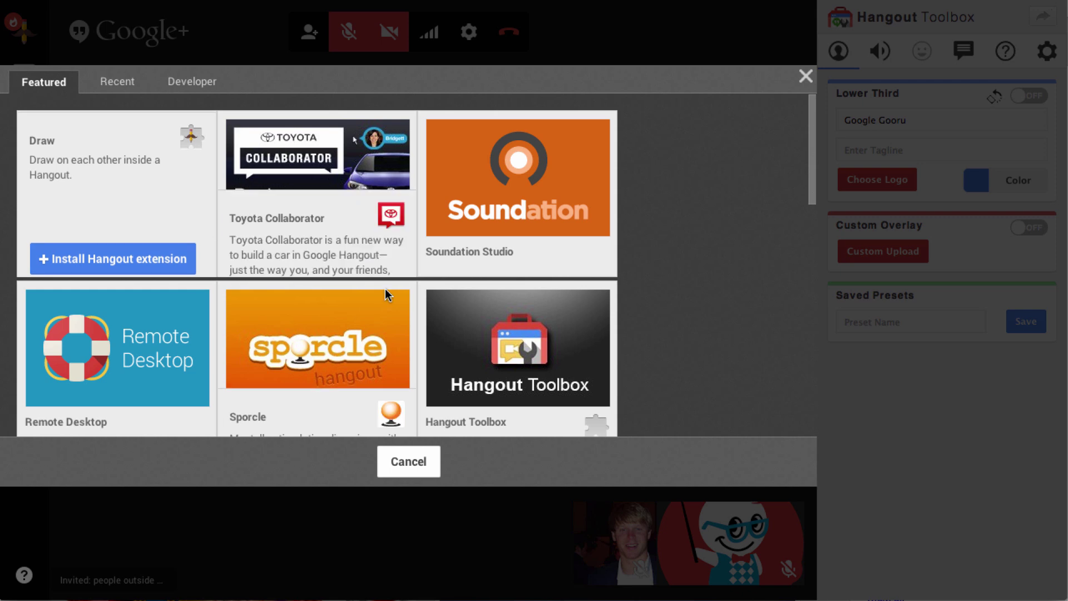
scroll(736, 248, down, 4)
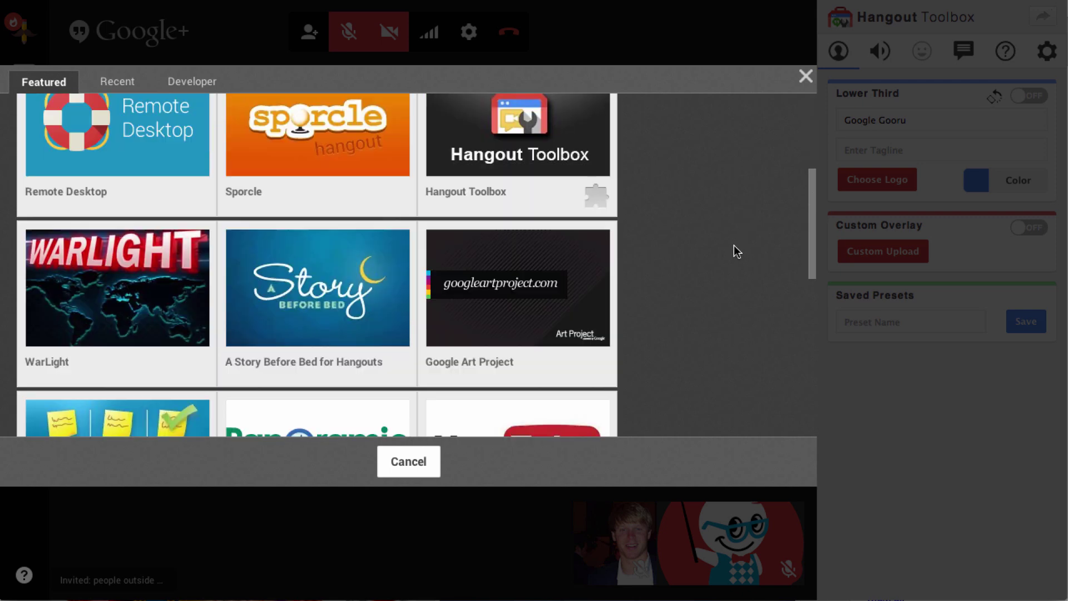
scroll(733, 245, down, 8)
scroll(733, 246, down, 4)
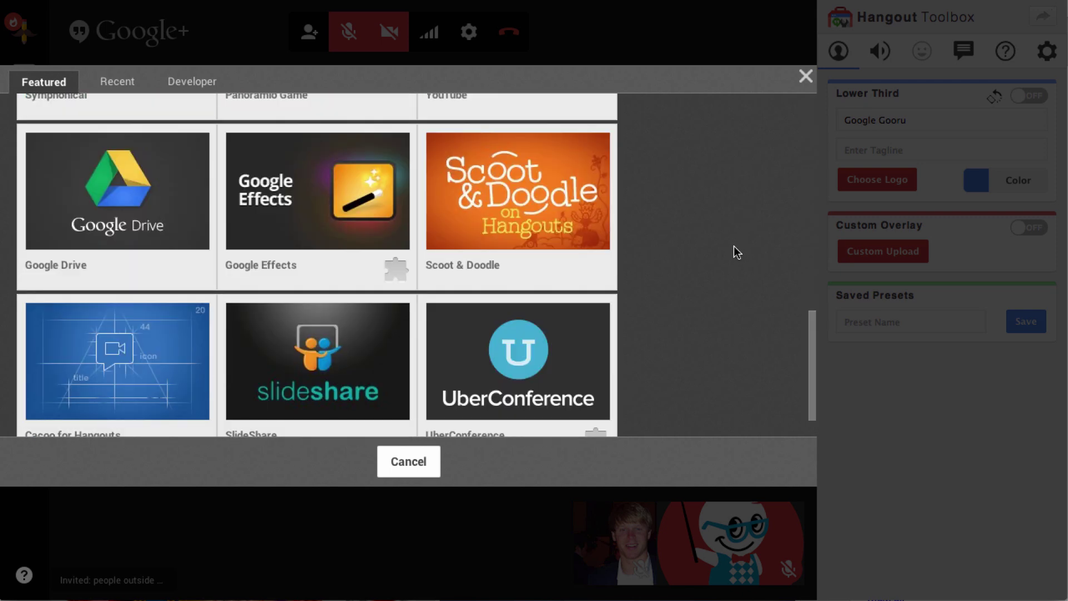
scroll(733, 246, down, 2)
mouse_move(575, 331)
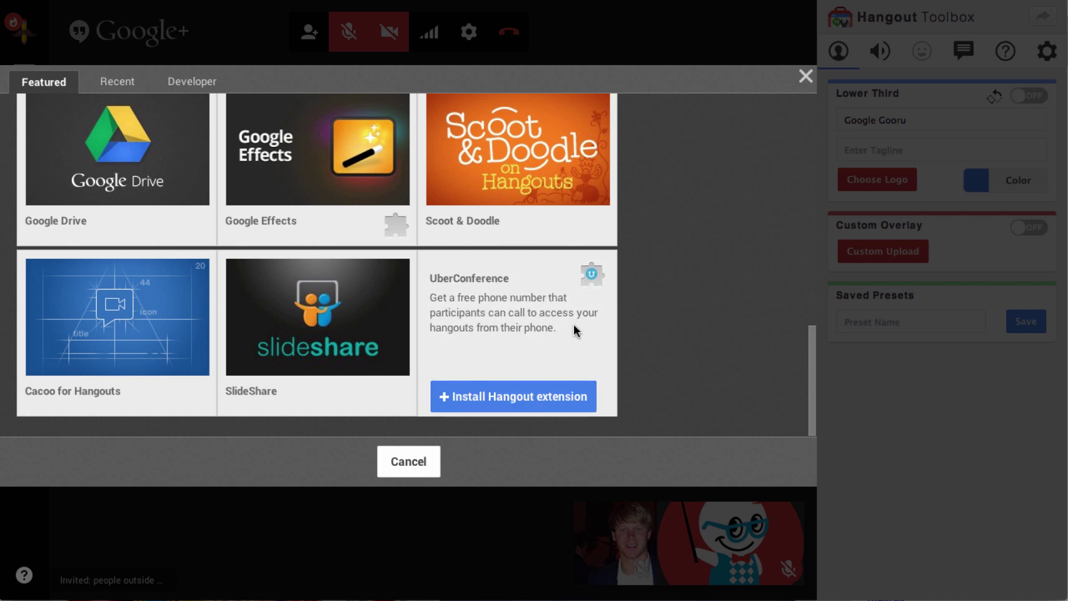